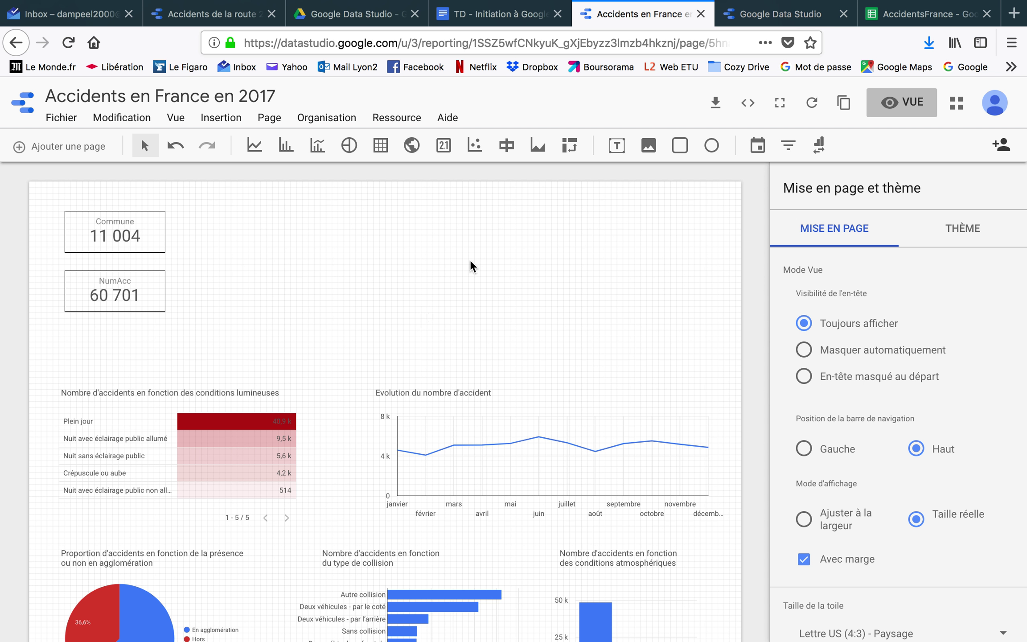
Step: Insert a scatter chart beside the two scorecards and enlarge it toward the charts below
click(477, 145)
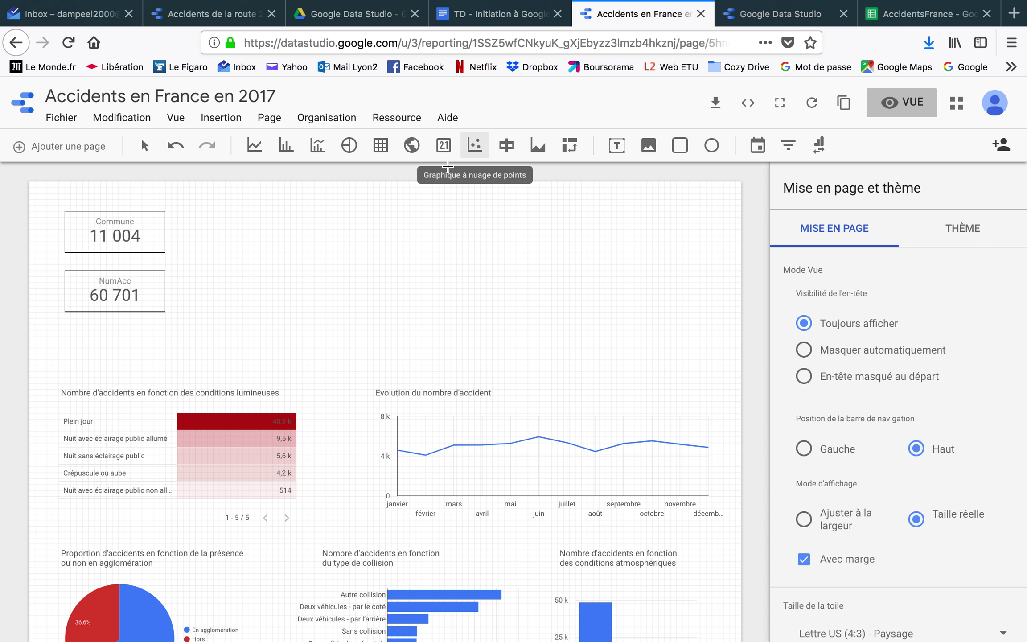
click(214, 213)
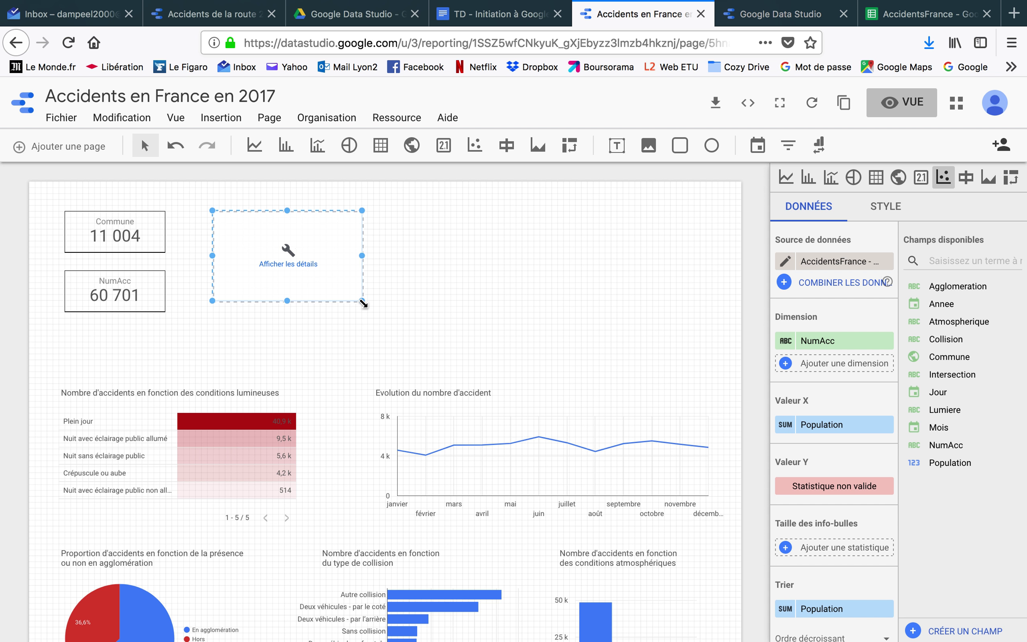
drag(363, 303, 448, 341)
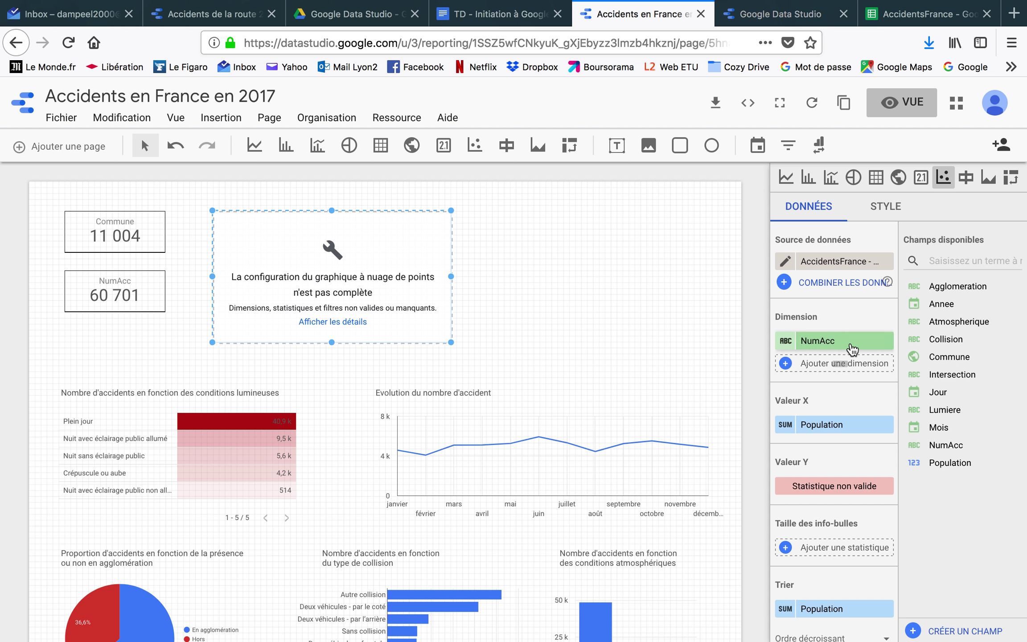
Step: Configure the scatter chart with Commune as the dimension, NumAcc as the X value and Population as the Y value
drag(919, 357, 821, 341)
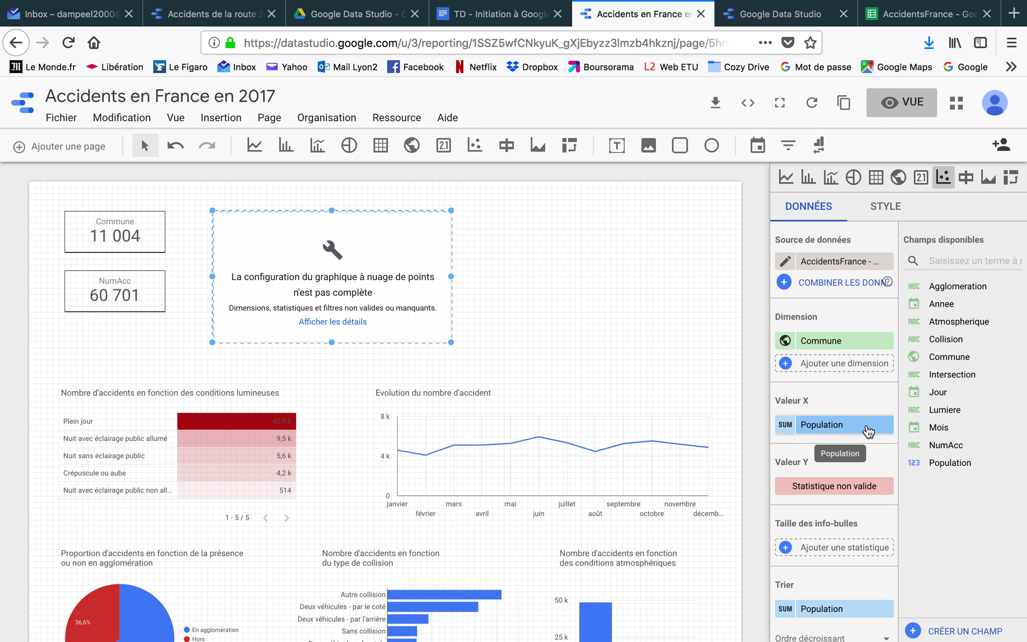
drag(935, 465, 816, 487)
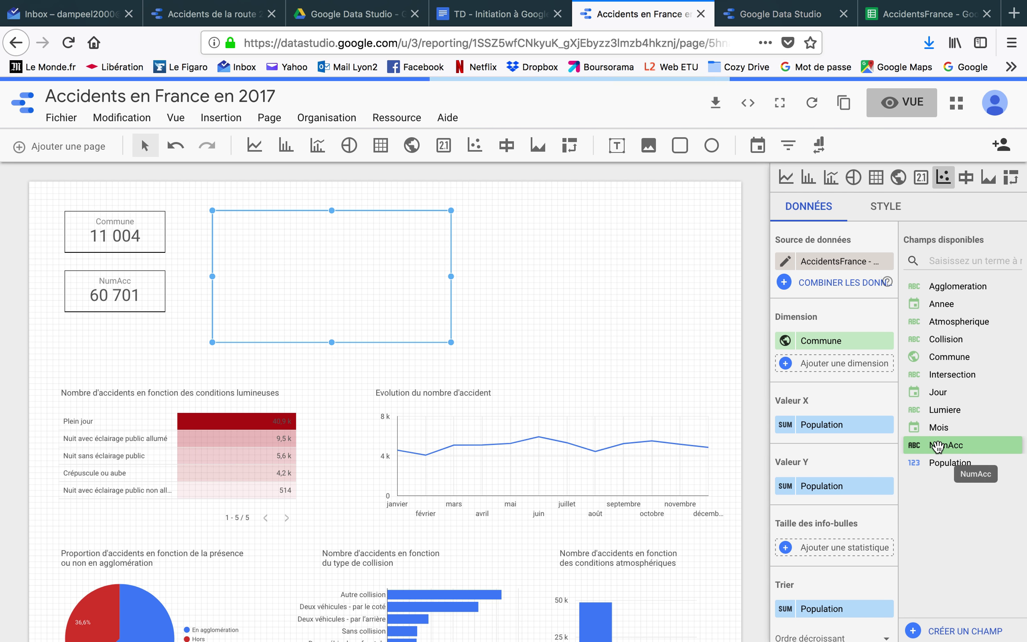
drag(937, 445, 822, 427)
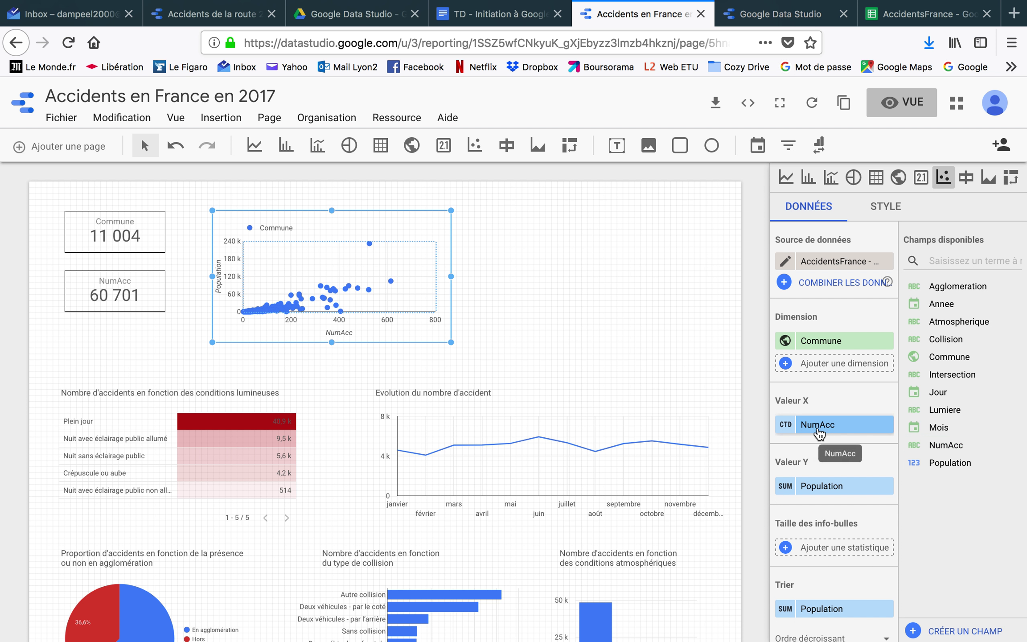
Step: Set the aggregation of the Population metric on the Y axis to Moyenne and check NumAcc's aggregation
click(788, 490)
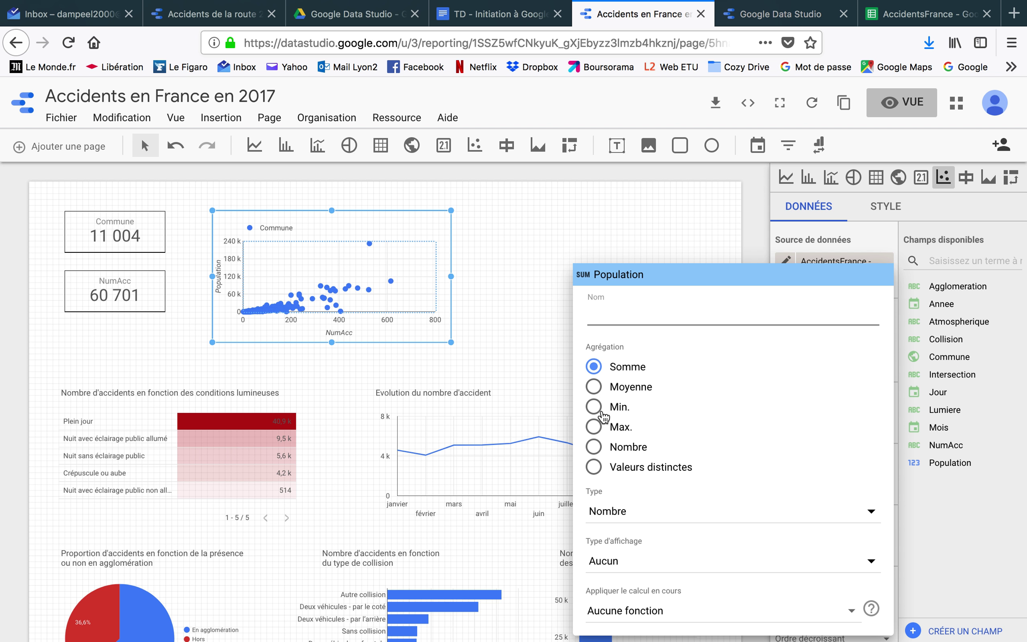
click(597, 388)
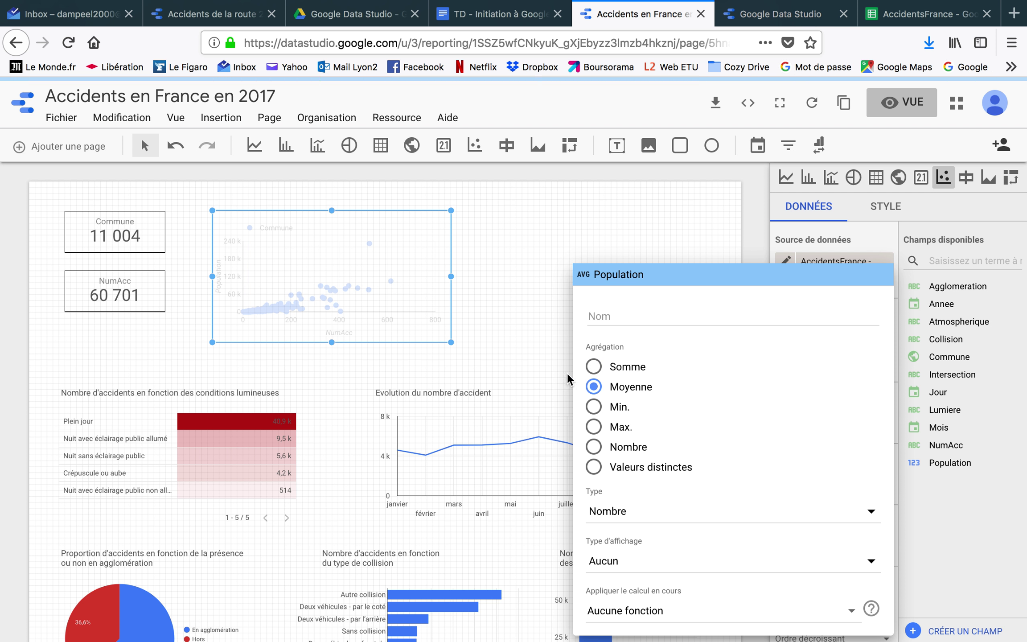
click(539, 355)
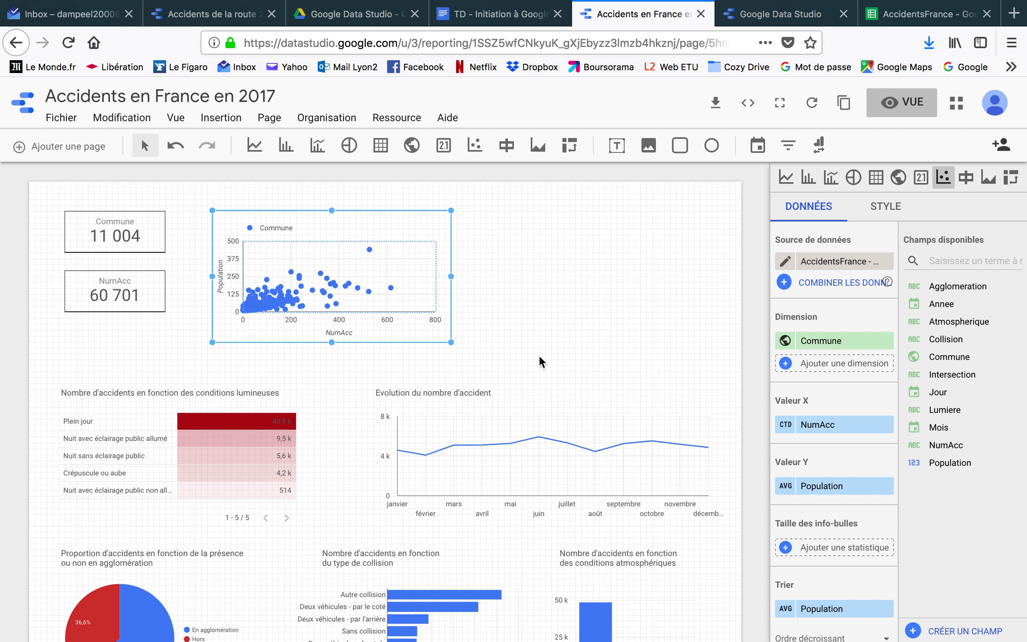
click(798, 426)
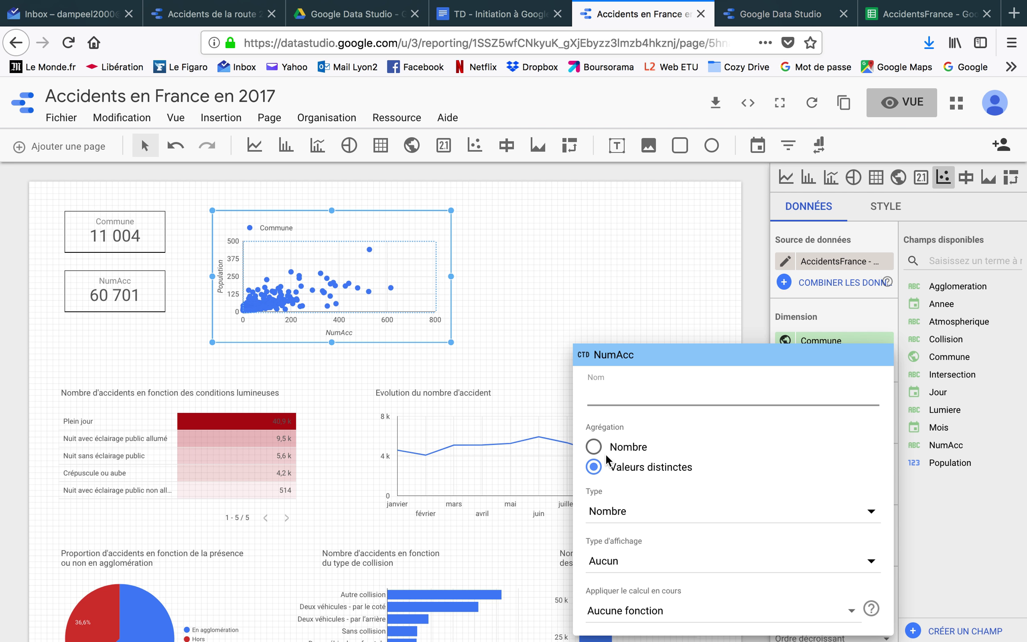
click(694, 295)
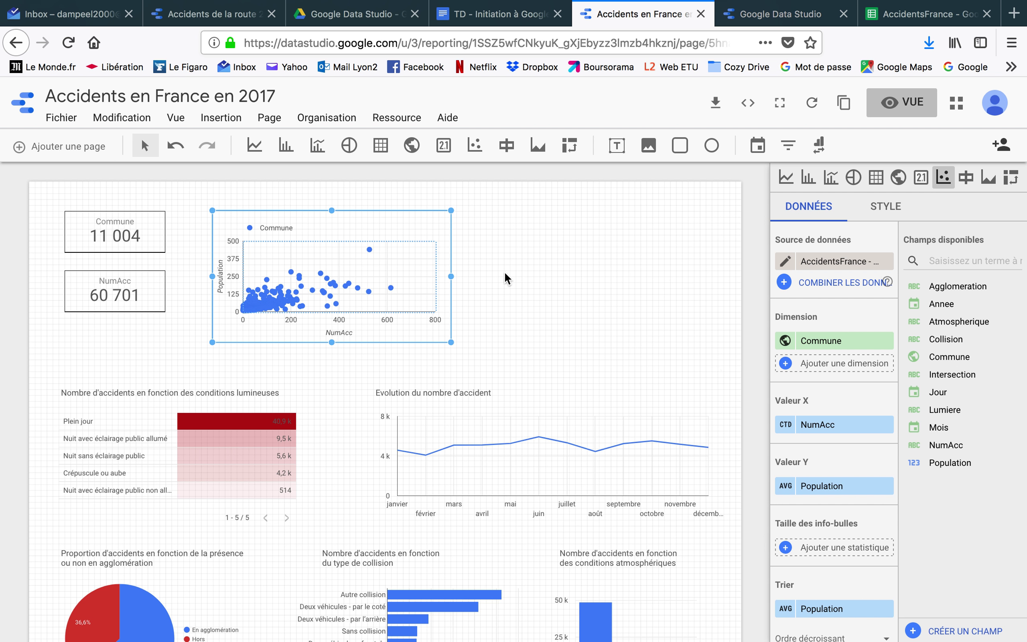
Step: Add a Linéaire trend line to the scatter chart
click(887, 208)
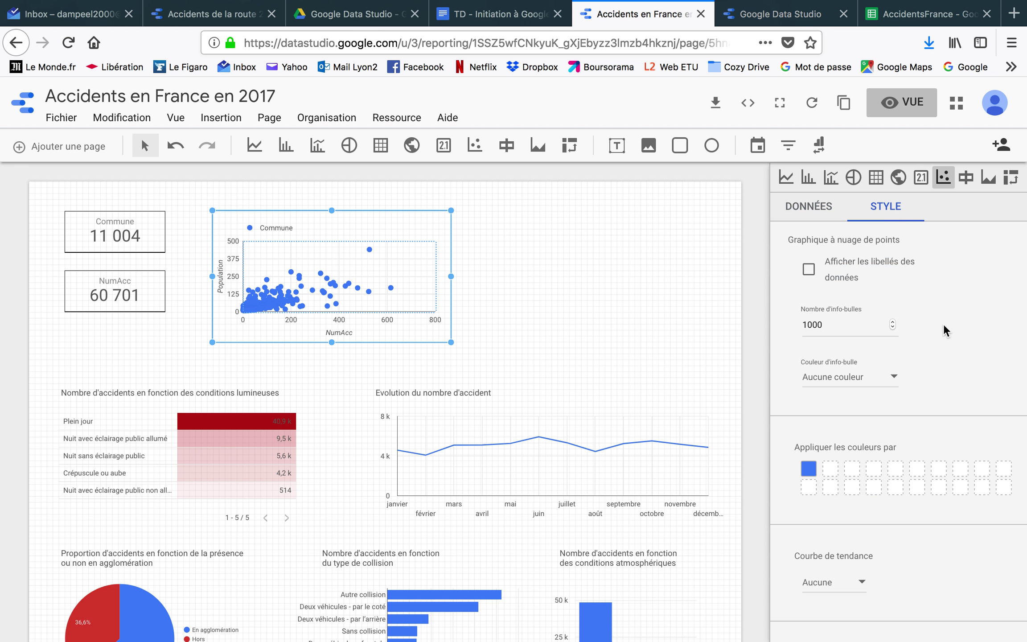
scroll(944, 326, down, 1)
scroll(944, 325, down, 1)
scroll(944, 325, down, 4)
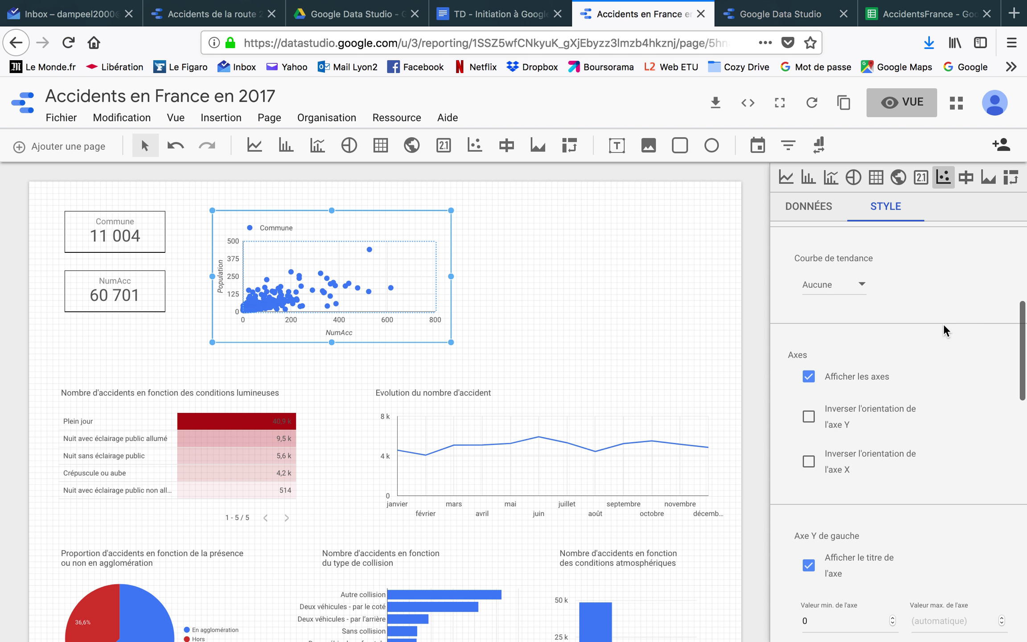
click(861, 287)
click(823, 325)
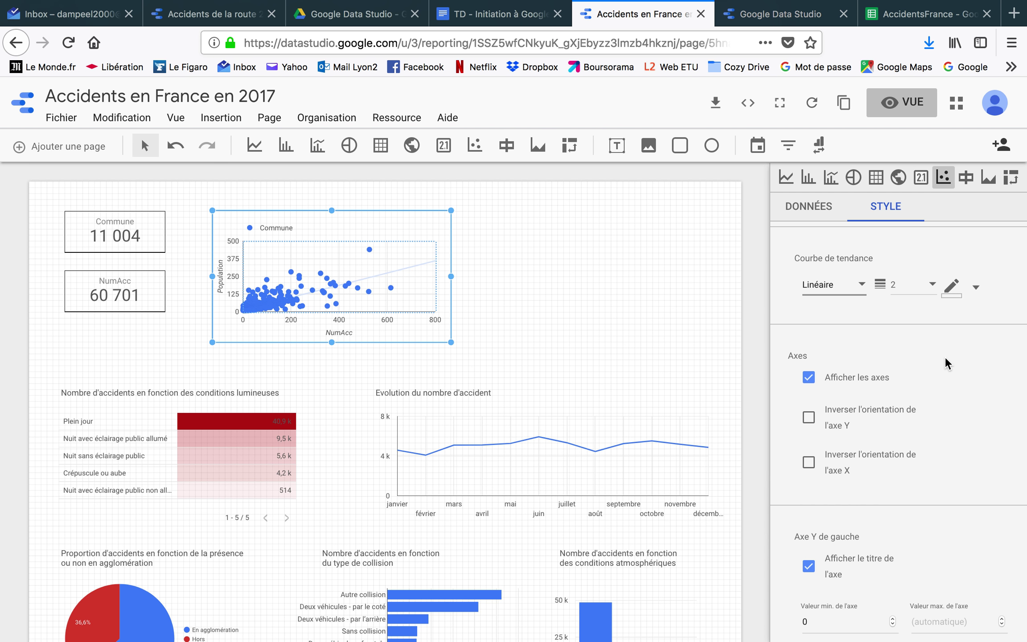
Step: Remove the legend from the scatter chart
scroll(945, 356, down, 7)
scroll(945, 357, down, 6)
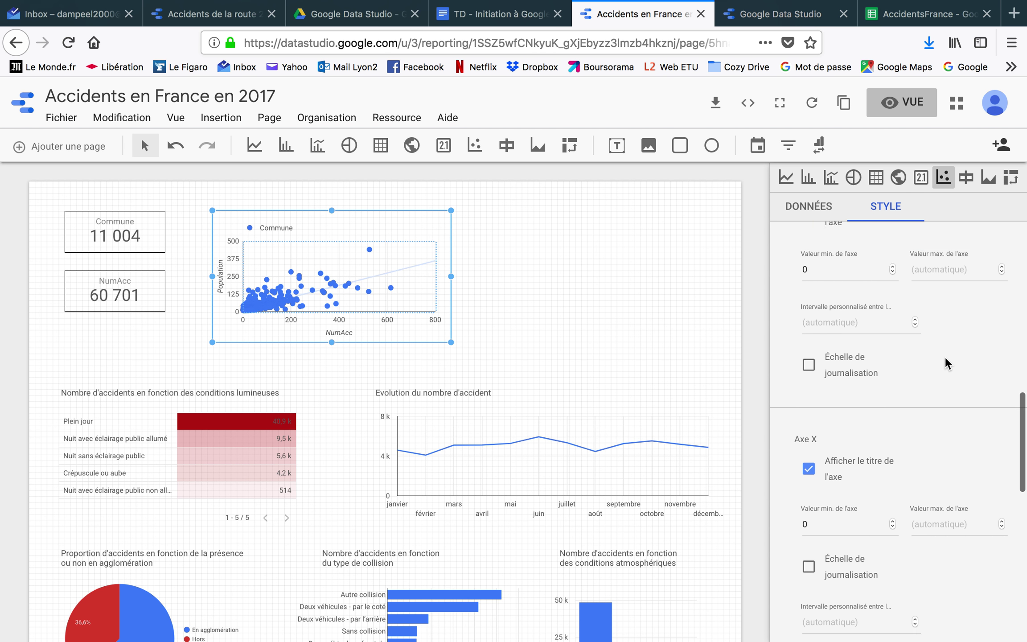
scroll(946, 356, down, 8)
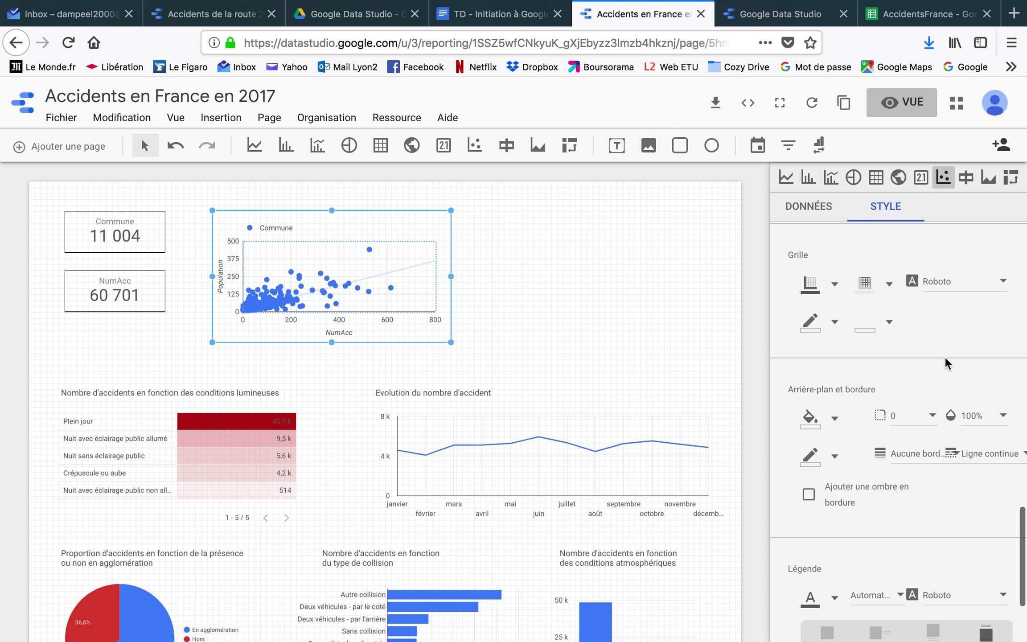
click(827, 504)
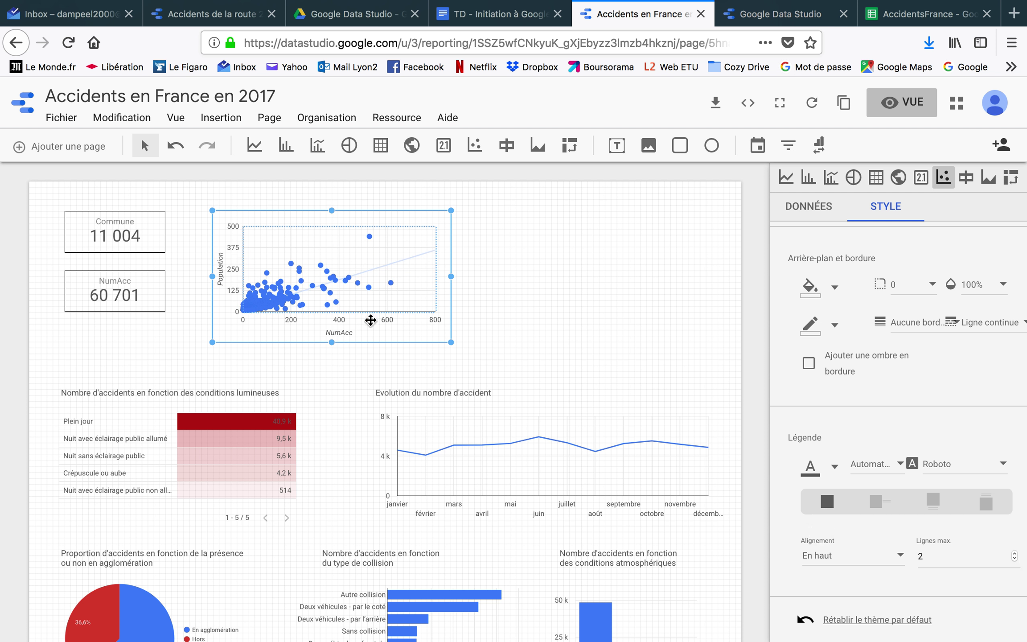
Step: Stretch the scatter chart's lower edge down to just above the titles of the next row
right_click(333, 372)
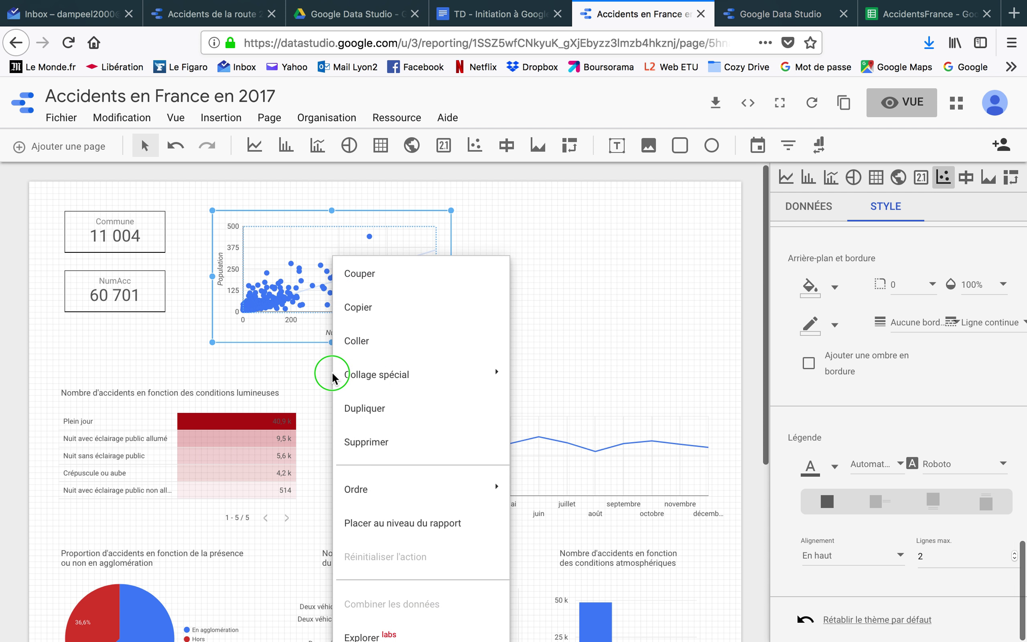
click(324, 365)
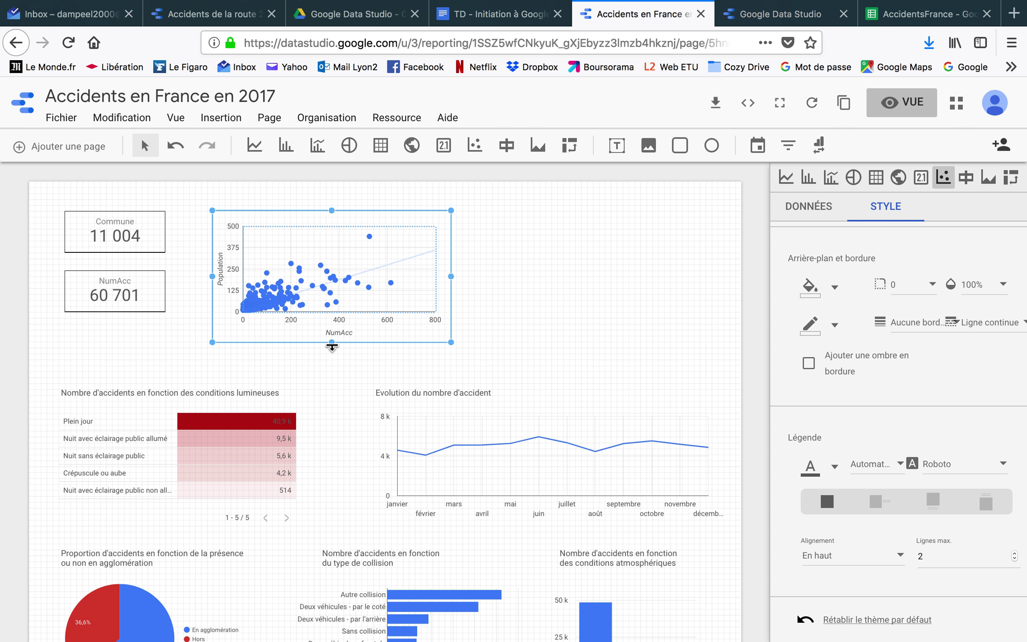
drag(333, 343, 331, 374)
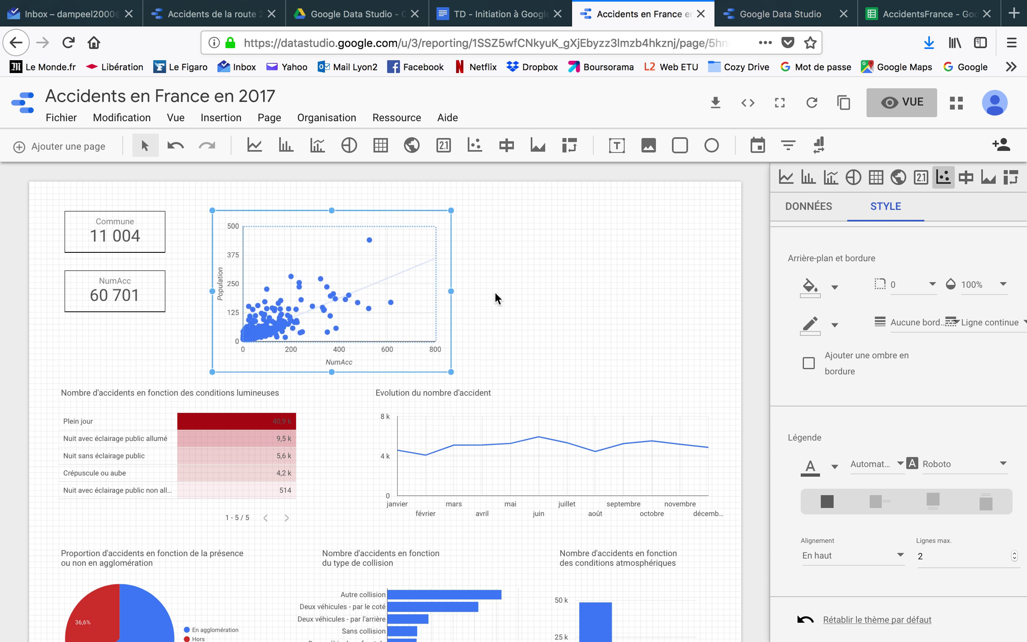
click(528, 283)
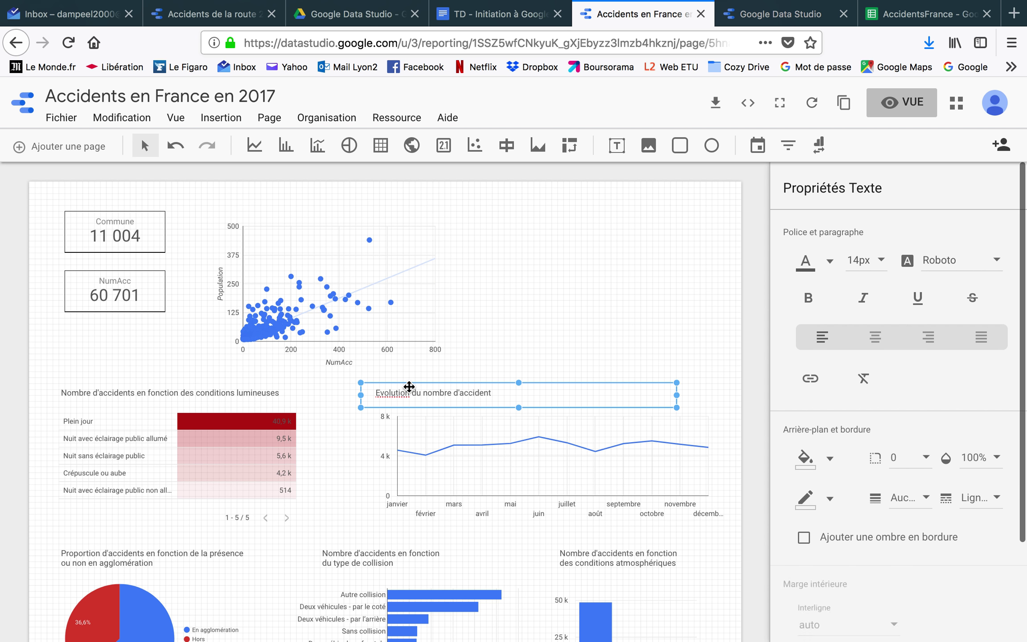
Step: Duplicate the "Evolution du nombre d'accident" title and place one copy above the scatter chart
click(415, 383)
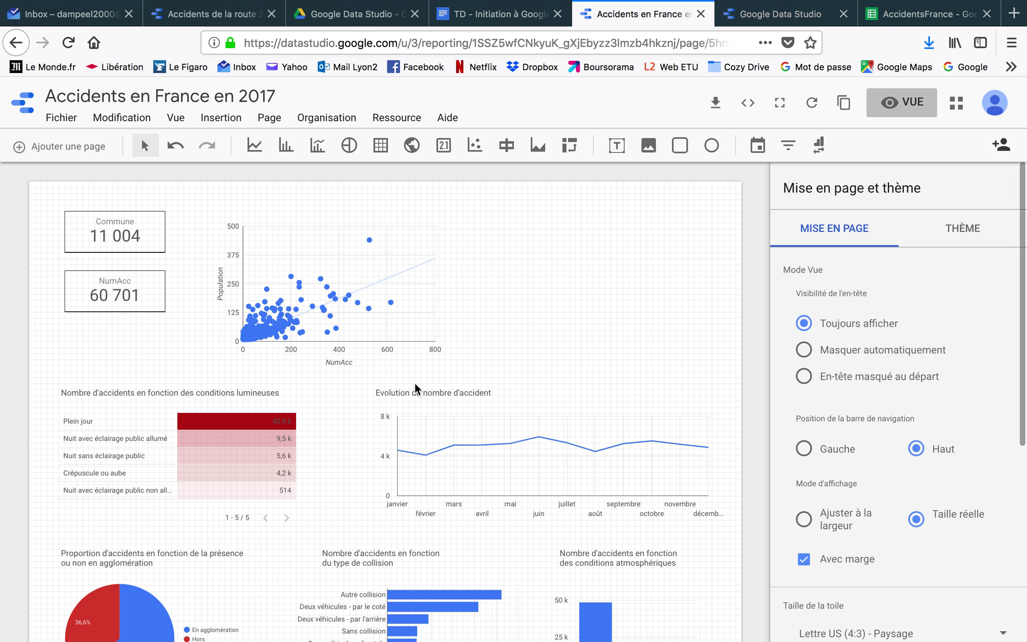
click(415, 391)
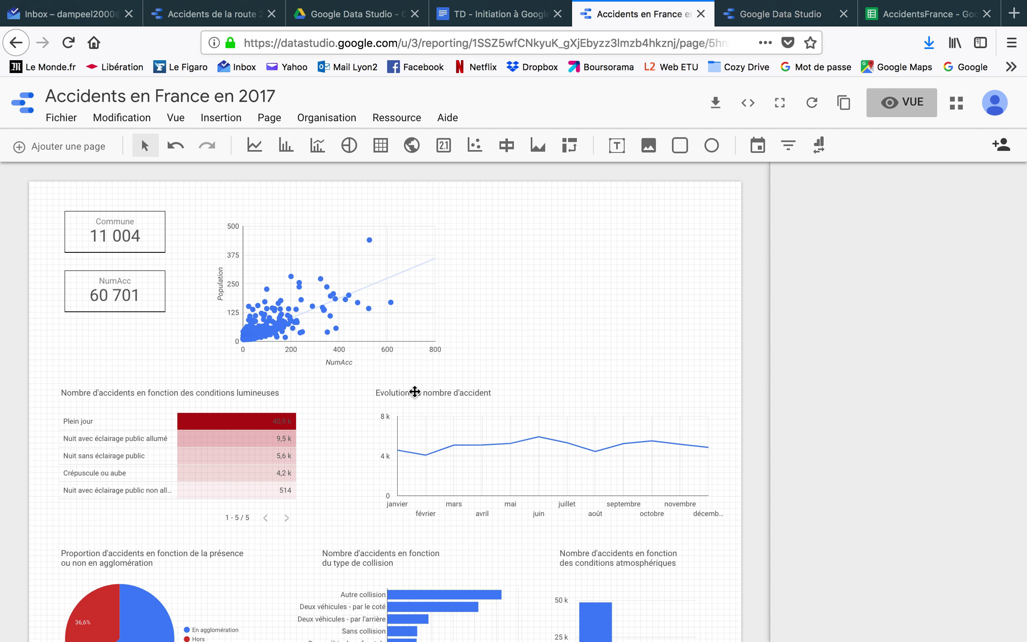
click(485, 338)
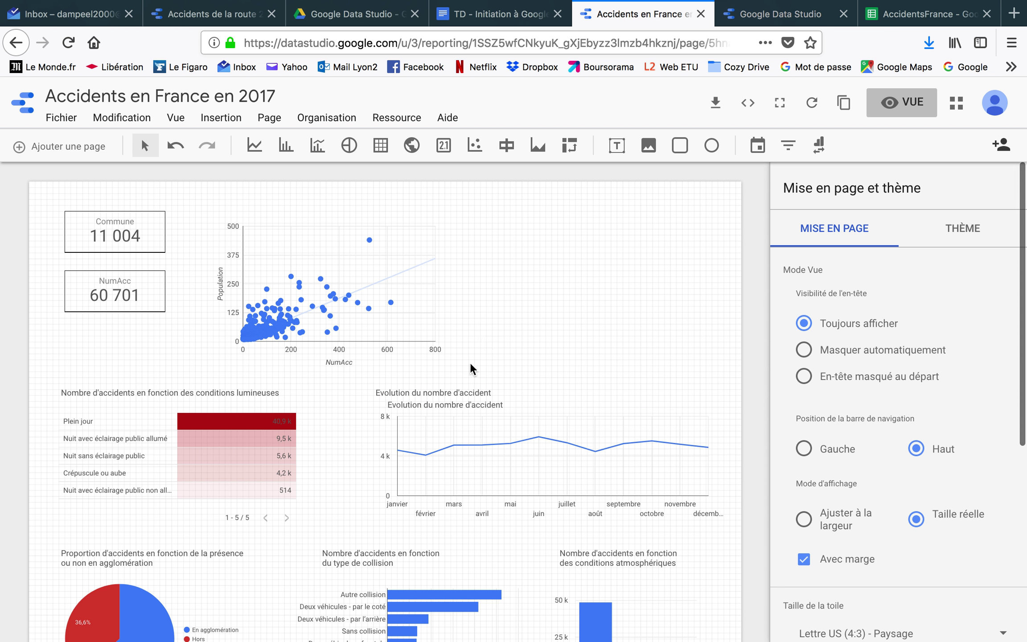
double_click(455, 405)
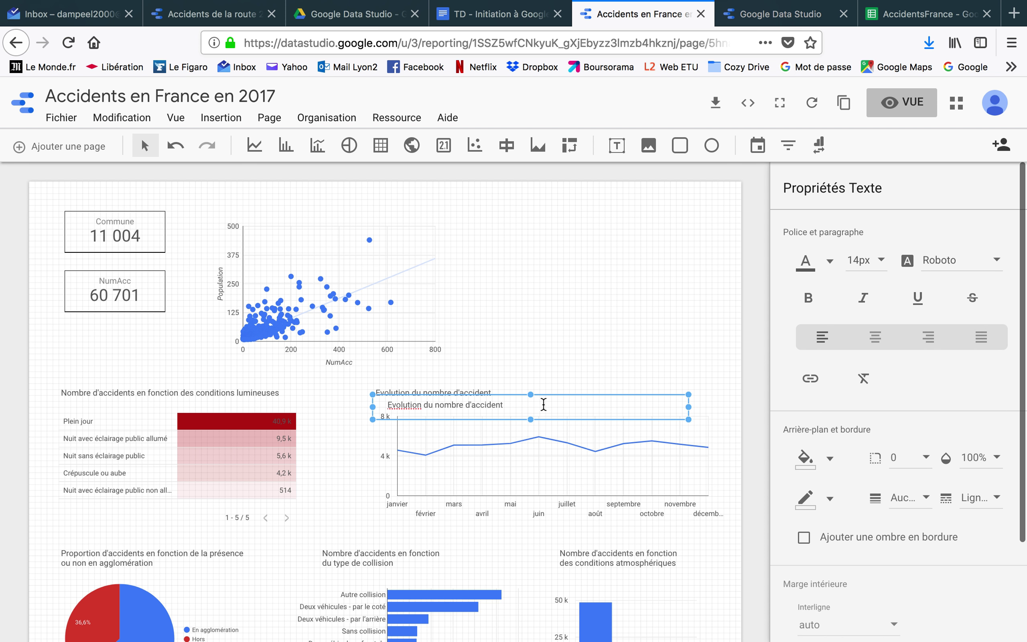
drag(556, 395, 404, 205)
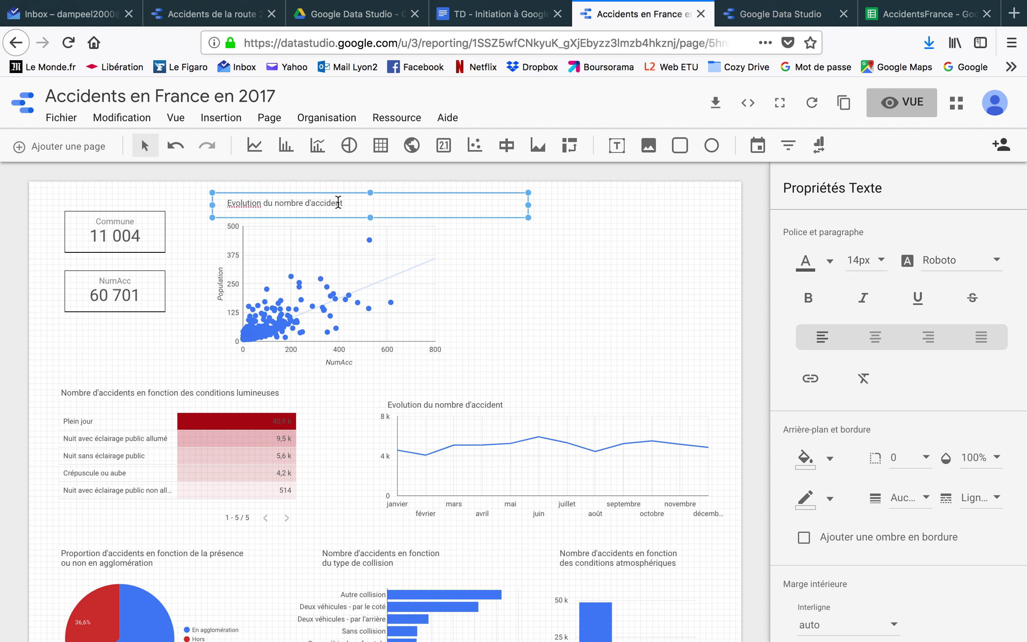
Step: Change the scatter chart's title to "Nombre d'accident en fonction de la population de la commune"
drag(280, 203, 214, 201)
text(N)
text( en fonction de la pi)
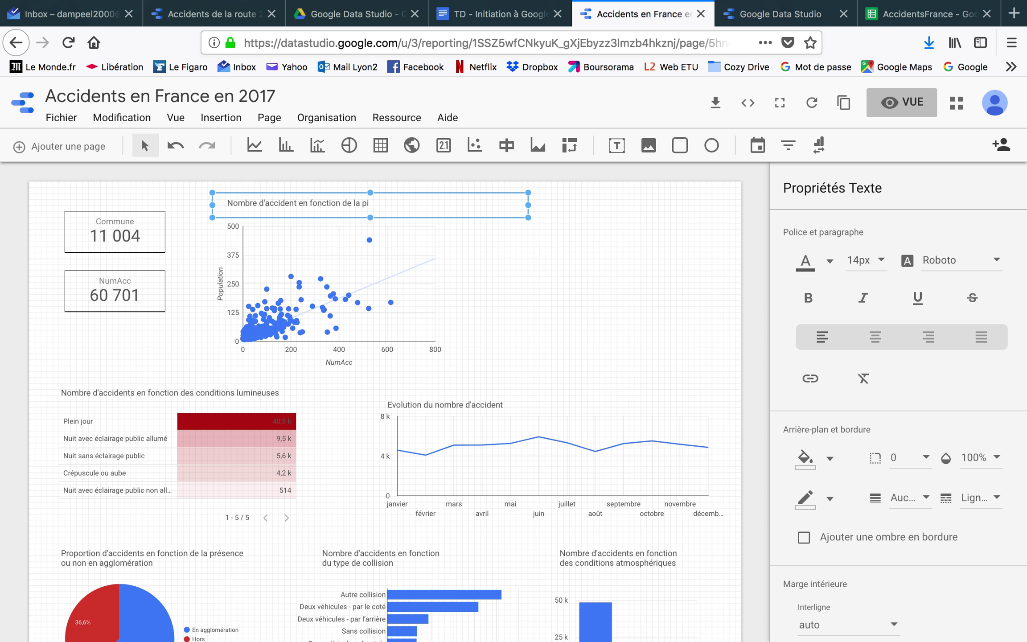
key(BackSpace)
text(opulation de la coo)
key(BackSpace)
text(mmune)
click(524, 286)
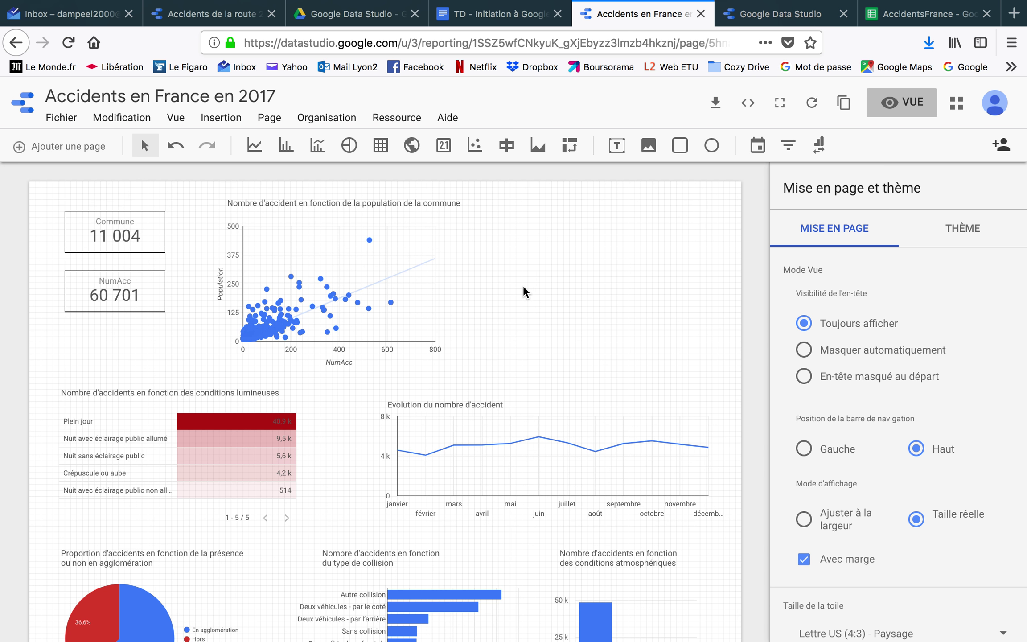
Step: Swap the scatter chart's axes, using Population as the X value and NumAcc as the Y value
click(410, 291)
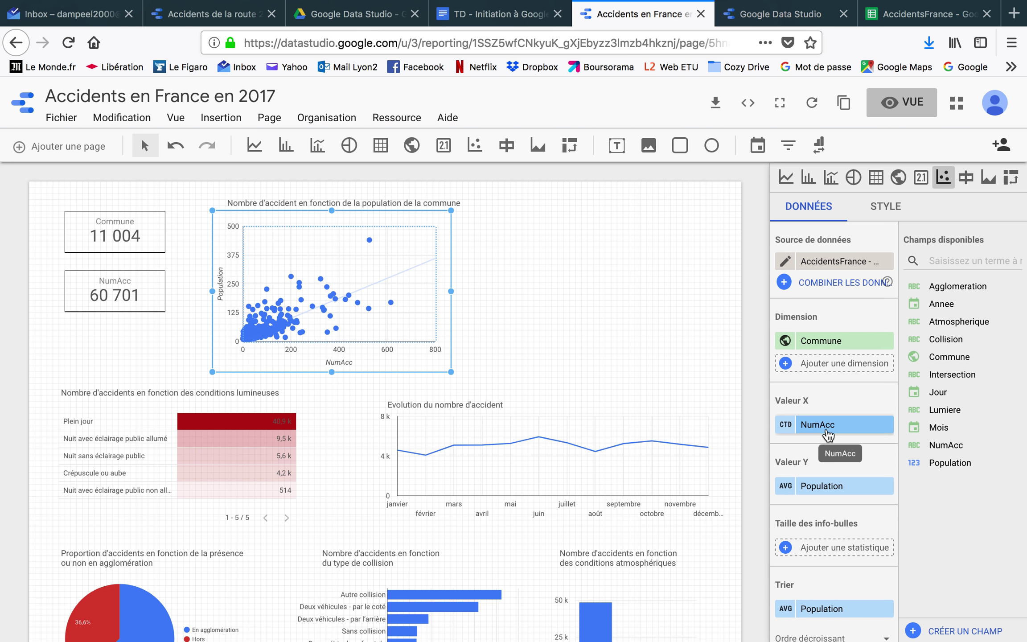
drag(829, 434, 825, 491)
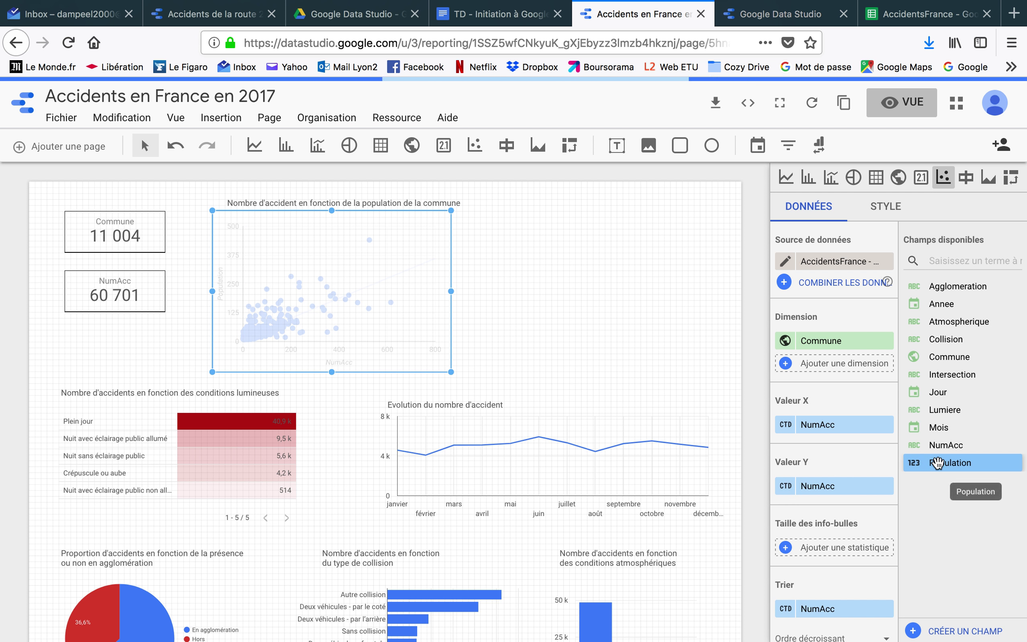
drag(937, 463, 822, 423)
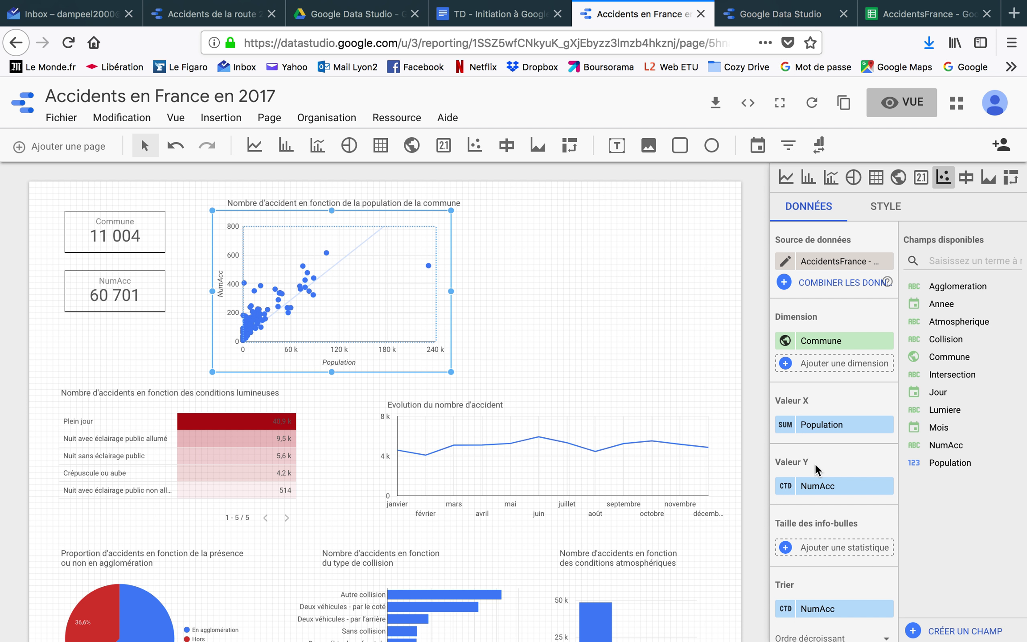
Step: Set the aggregation of the Population metric on the X axis to Moyenne and deselect the chart
click(787, 432)
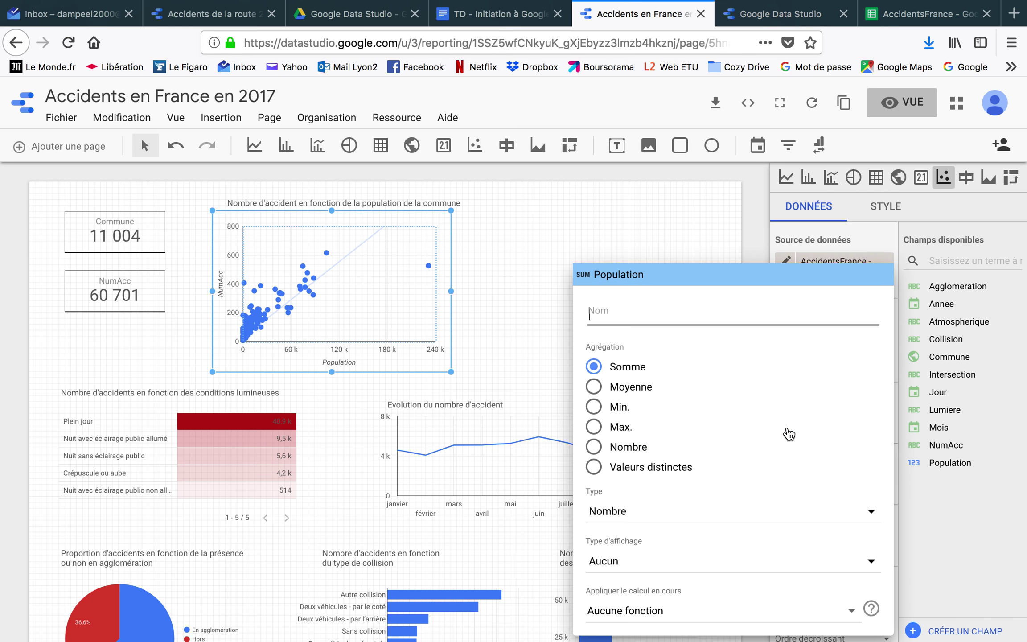
click(594, 386)
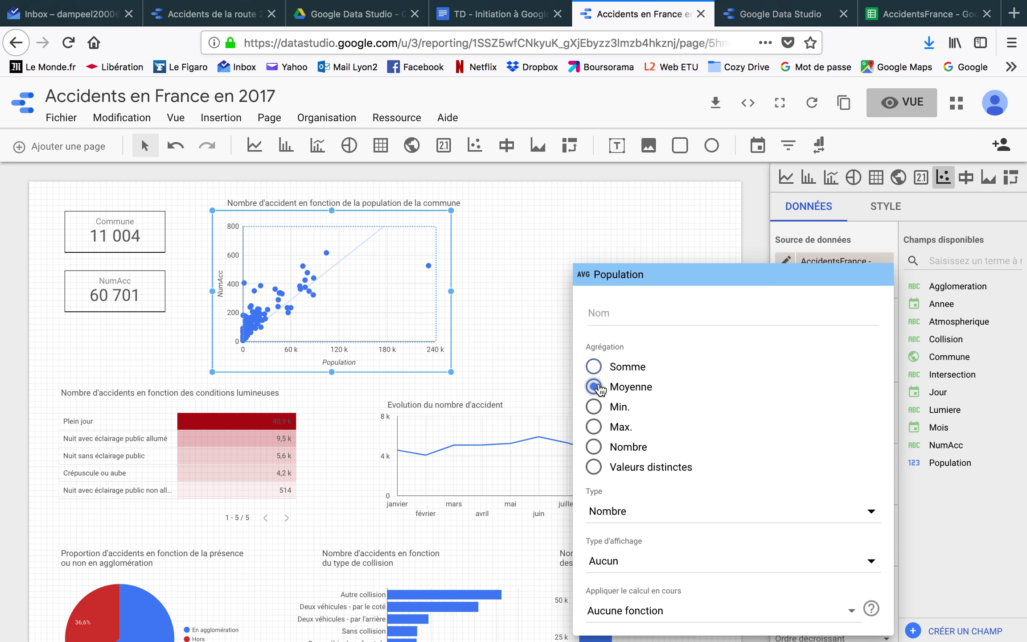
click(525, 263)
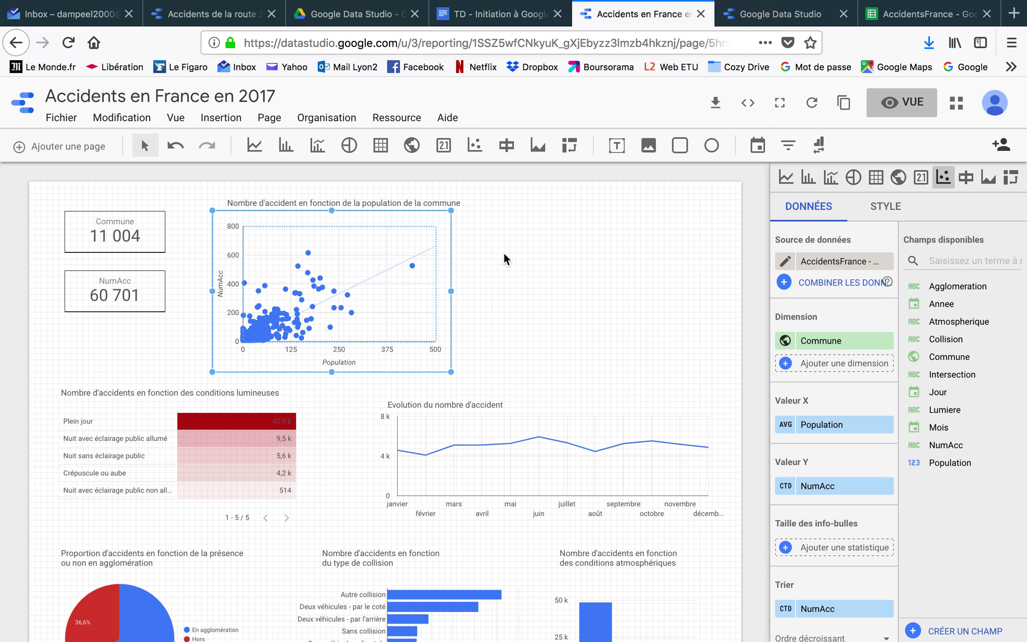
click(489, 254)
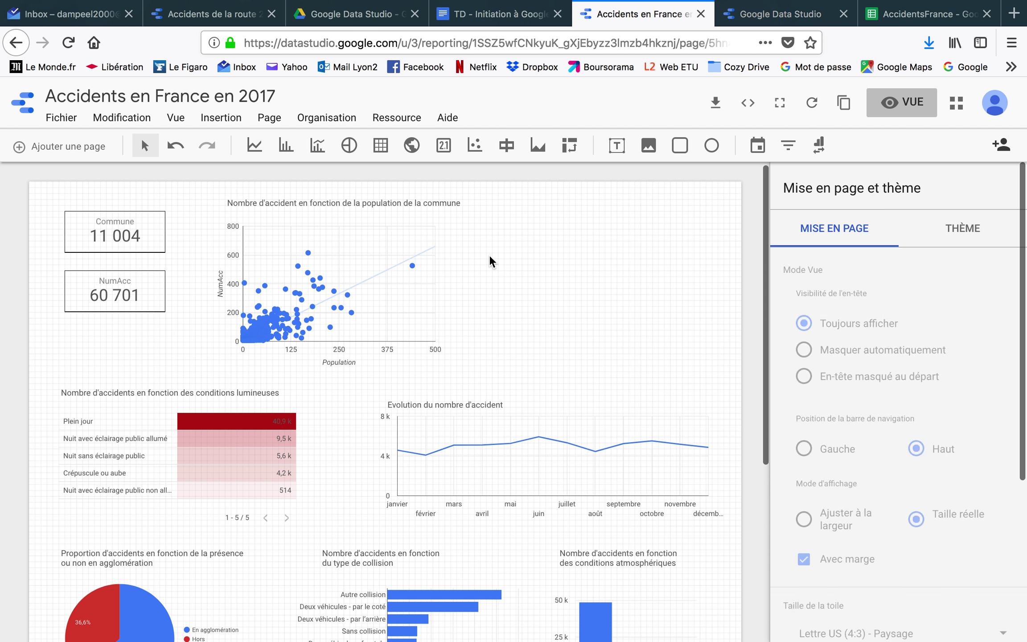